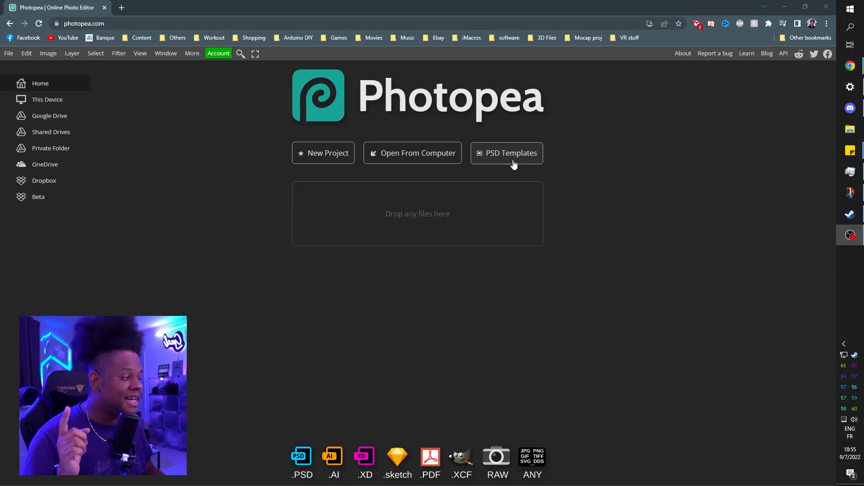
# Step: Search the PSD templates for "gael level" and open the "Youtube Thumbnail Template - Gaming" template
pyautogui.click(514, 164)
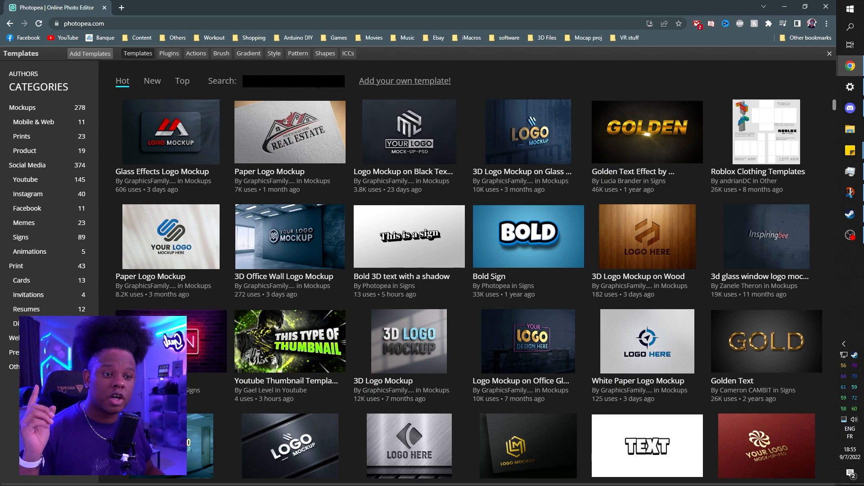
pyautogui.click(318, 83)
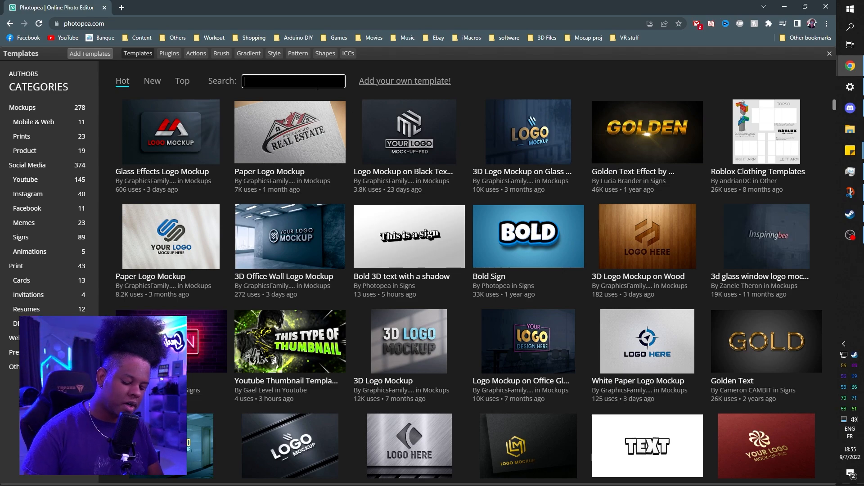
pyautogui.write('gael ')
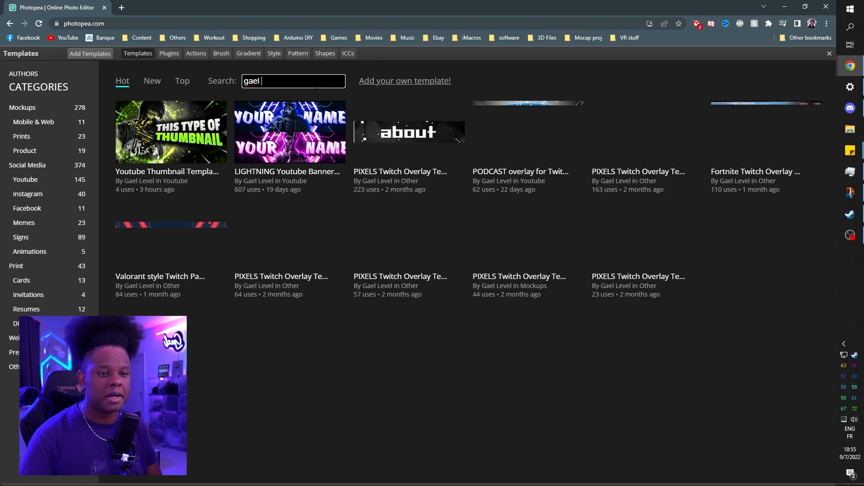
pyautogui.write('level')
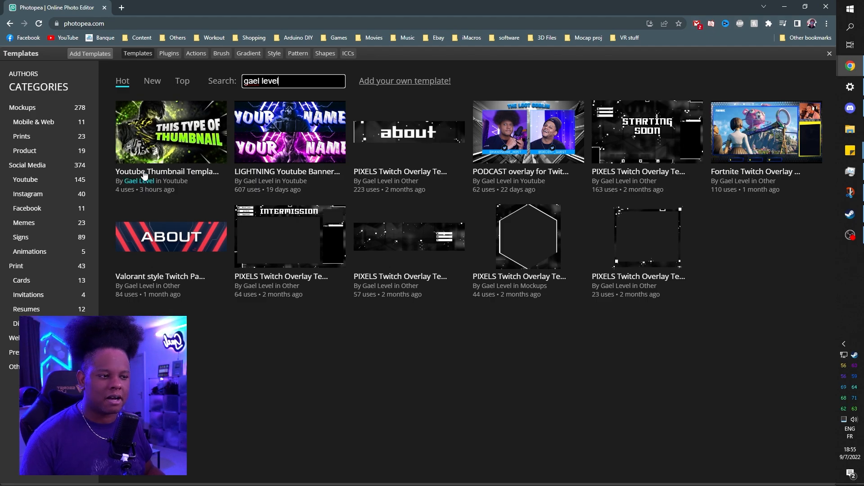
pyautogui.click(149, 131)
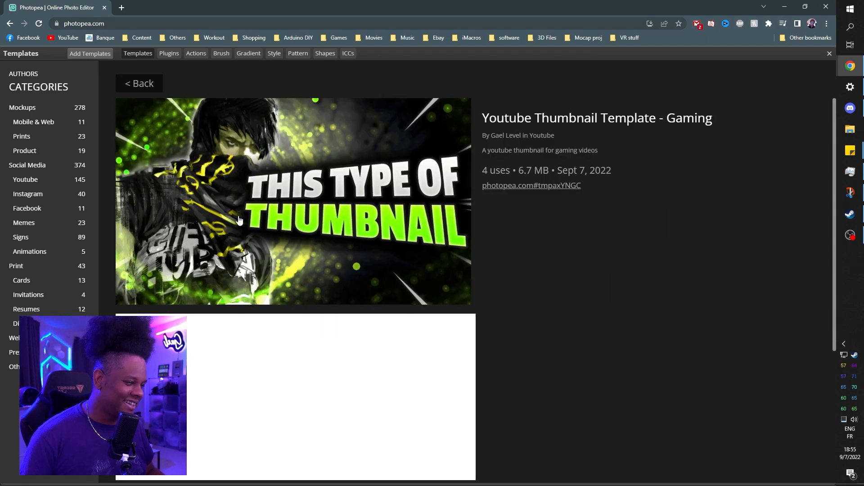
pyautogui.click(346, 192)
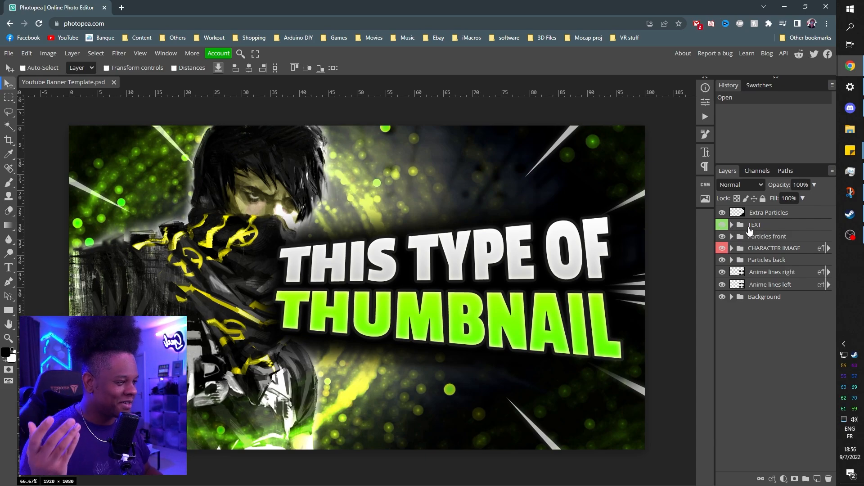
# Step: Replace the thumbnail's title text in the TEXT group with "HOW TO PLAY" on one line and "CHARACTER" below it
pyautogui.click(732, 225)
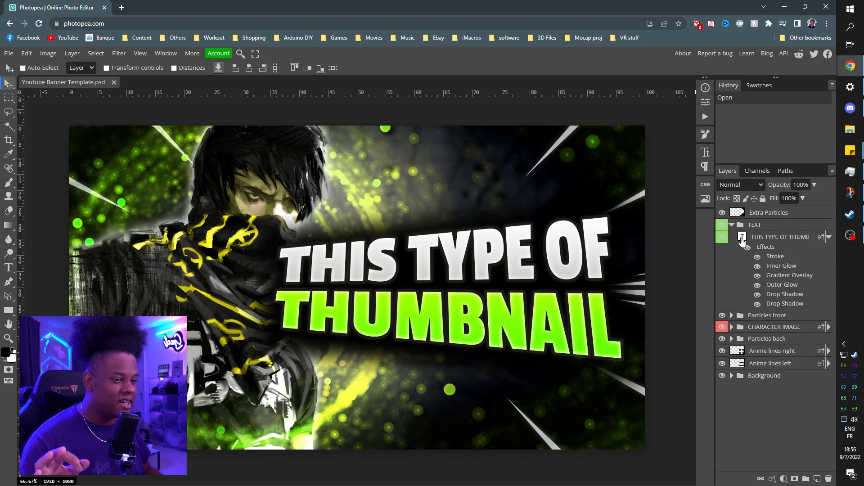
pyautogui.click(742, 238)
pyautogui.doubleClick(742, 238)
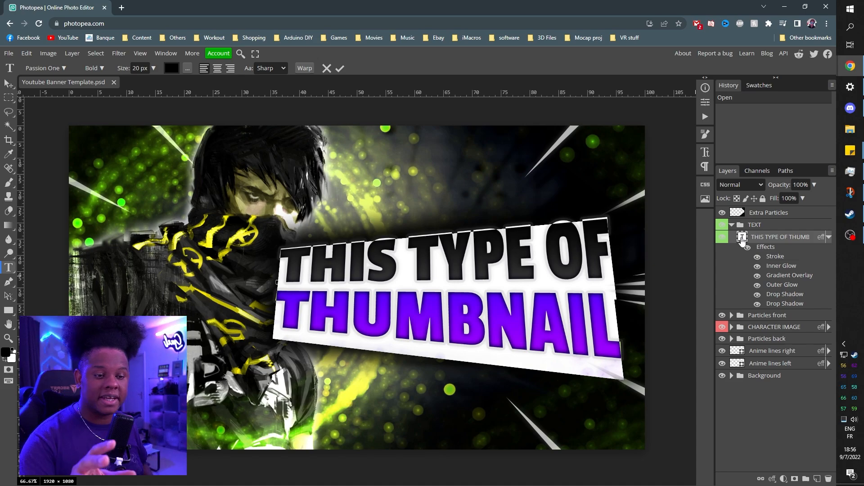
pyautogui.press('BackSpace')
pyautogui.write('HOW')
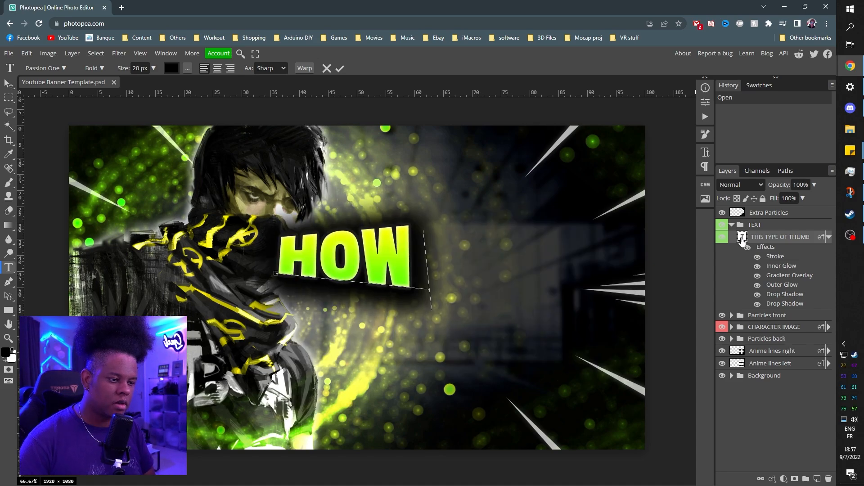
pyautogui.write(' TO PLAY')
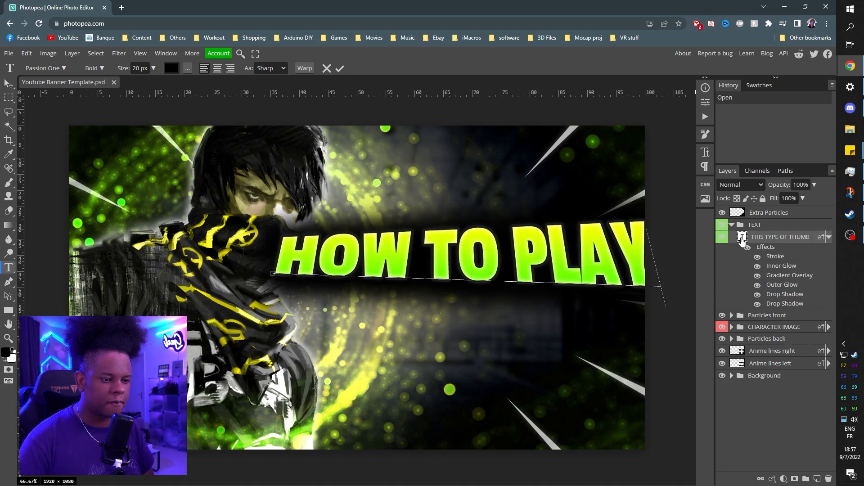
pyautogui.press('Return')
pyautogui.write('CHARACTER')
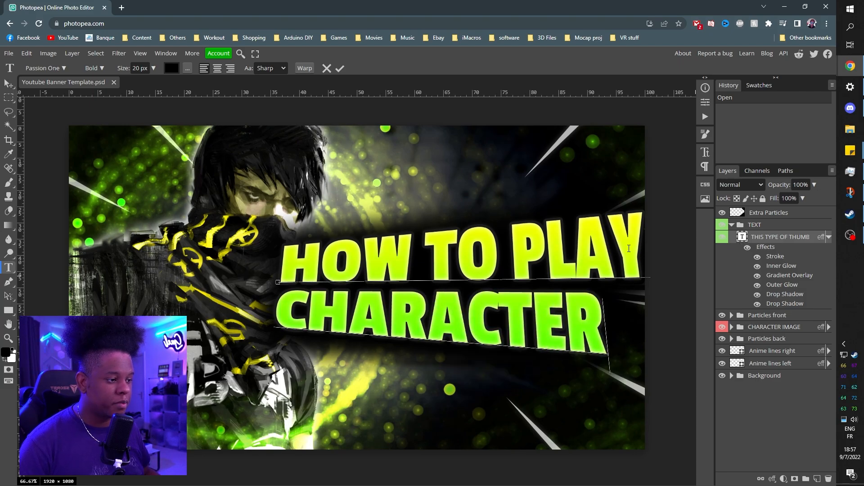
# Step: Recolour the "HOW TO PLAY" line white, reduce its size to 223 px and commit the text edit
pyautogui.moveTo(638, 245); pyautogui.dragTo(266, 265)
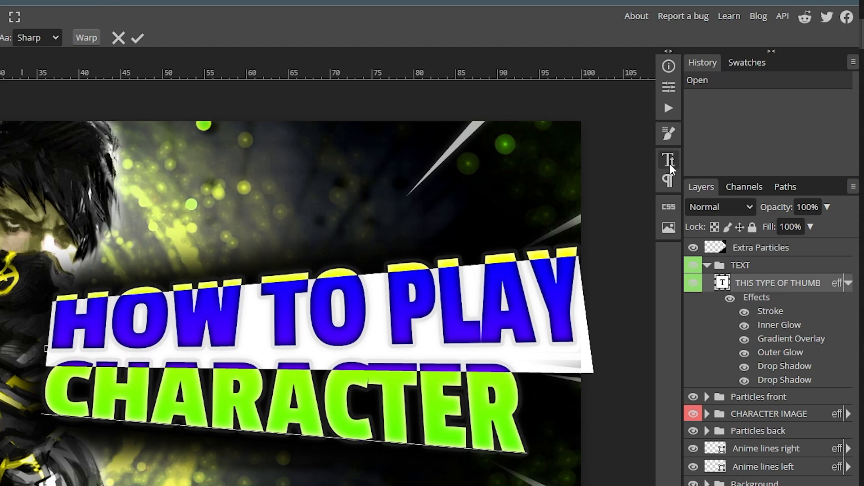
pyautogui.click(706, 154)
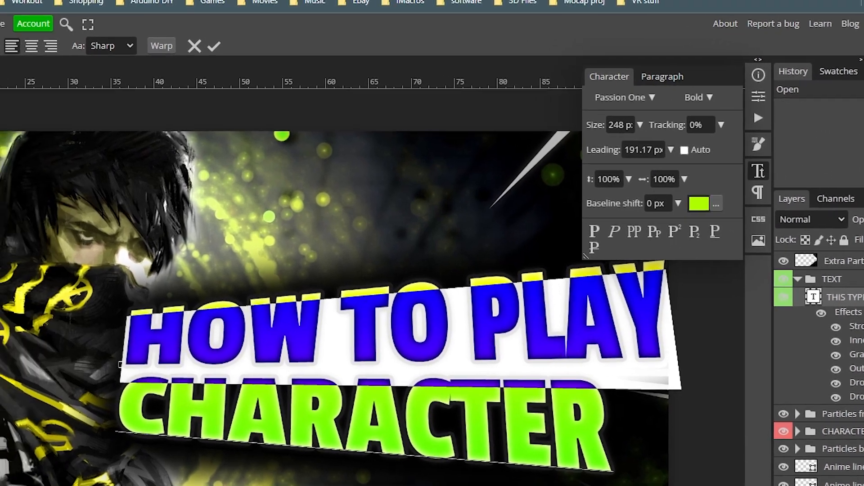
pyautogui.click(117, 45)
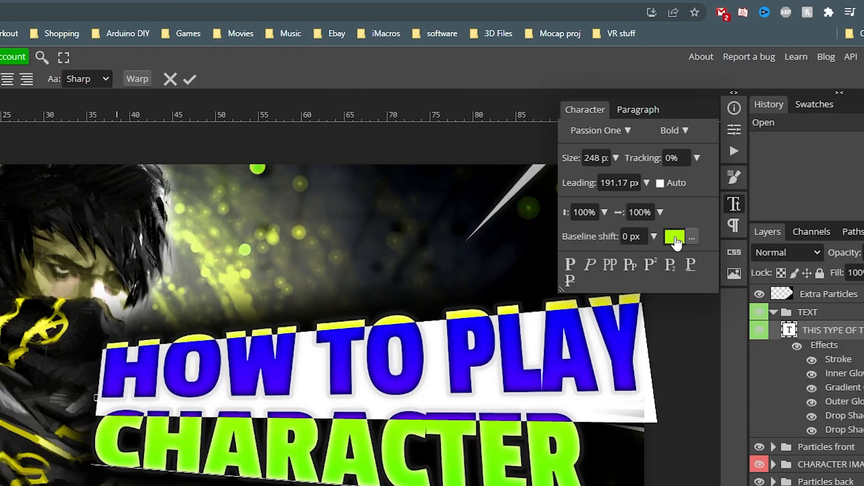
pyautogui.click(675, 238)
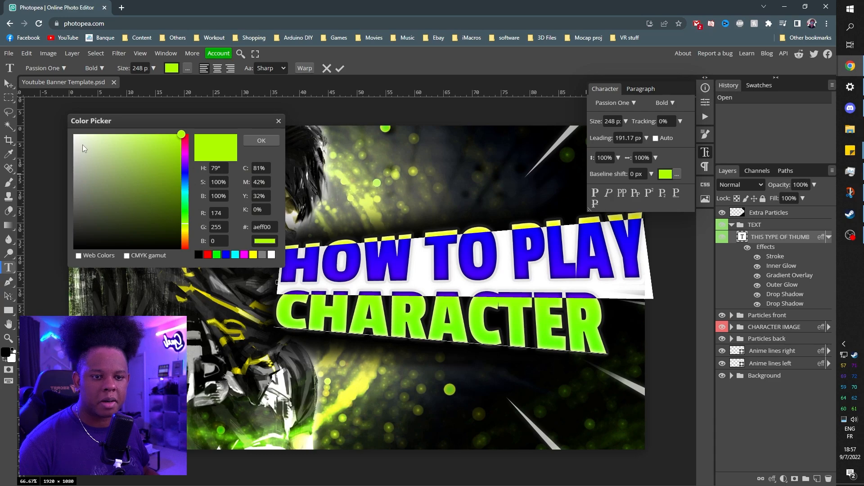
pyautogui.moveTo(83, 149); pyautogui.dragTo(63, 125)
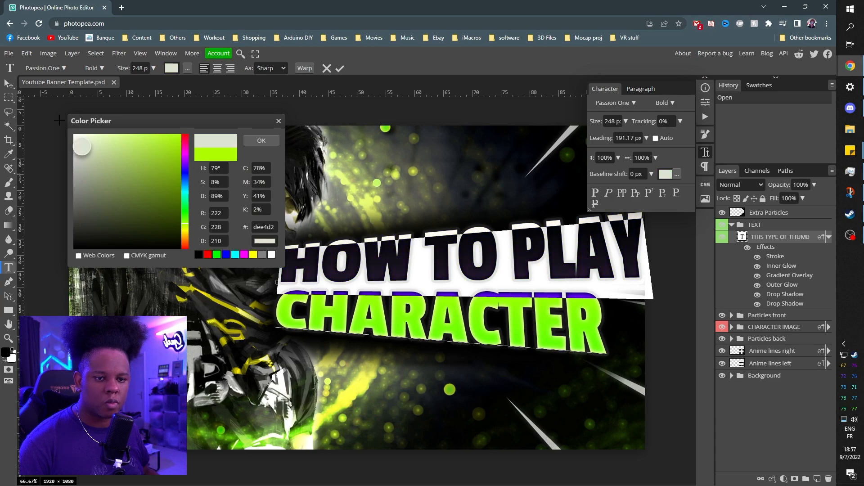
pyautogui.click(260, 141)
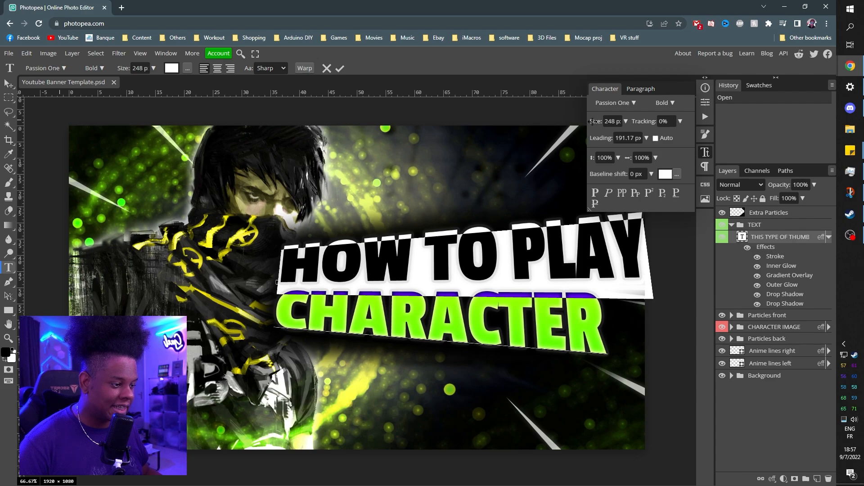
pyautogui.moveTo(593, 122); pyautogui.dragTo(587, 123)
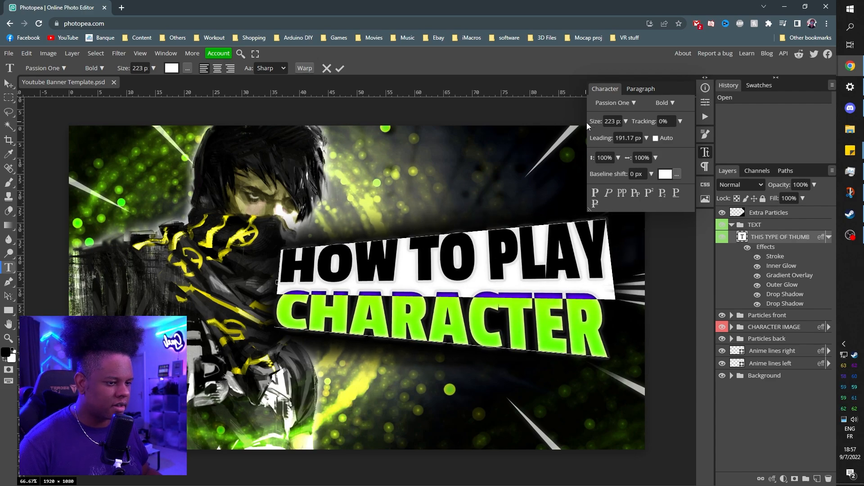
pyautogui.click(768, 228)
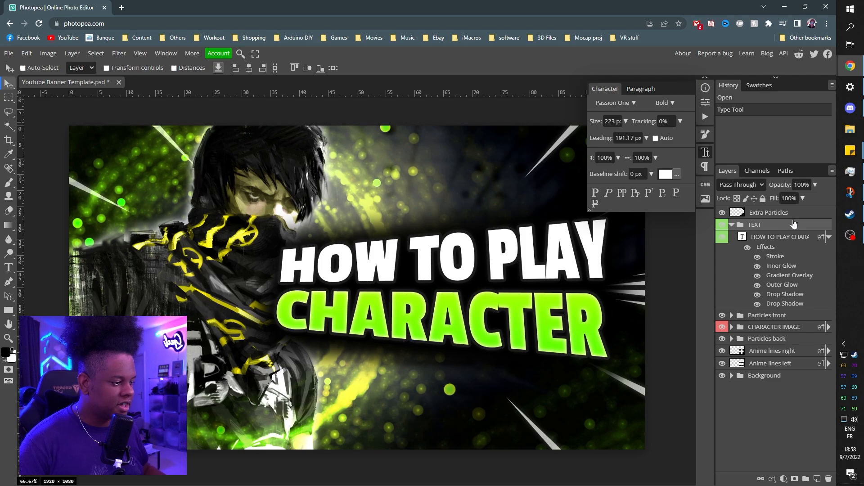
# Step: Hide Layer 3 and Hue/Saturation 2 in the CHARACTER IMAGE group, and select Hue/Saturation 2 as the insertion point
pyautogui.click(722, 329)
pyautogui.click(722, 328)
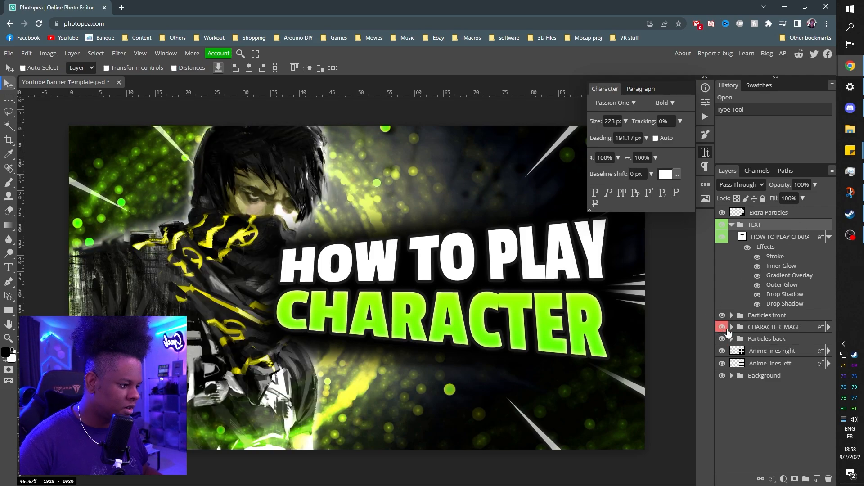
pyautogui.click(732, 328)
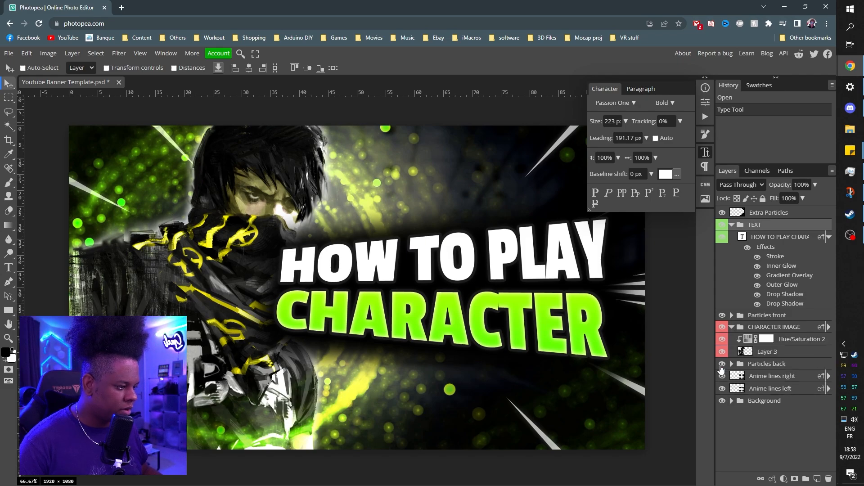
pyautogui.moveTo(723, 345); pyautogui.dragTo(723, 352)
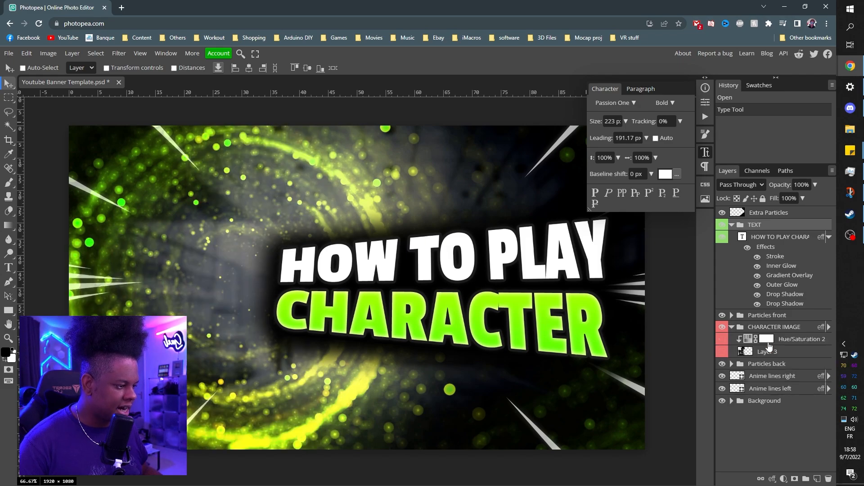
pyautogui.click(793, 342)
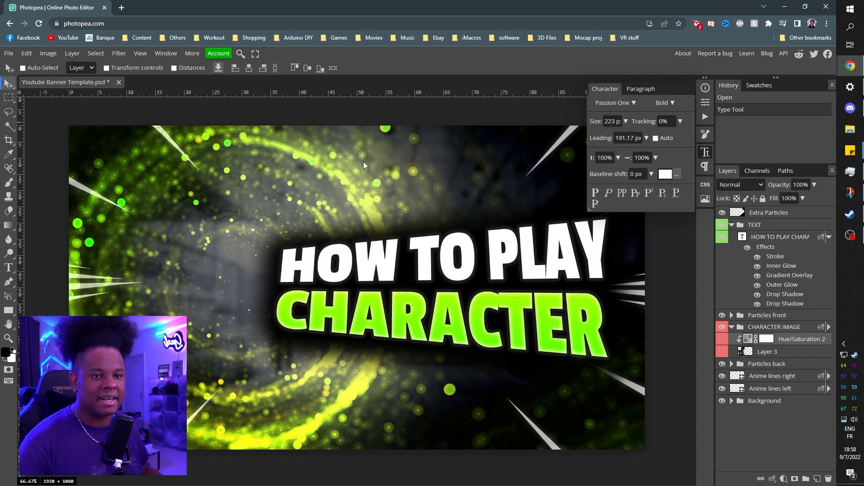
# Step: Copy the white-jacketed character image from a "valorant characters png" Google image search and paste it into the CHARACTER IMAGE group in Photopea
pyautogui.click(121, 7)
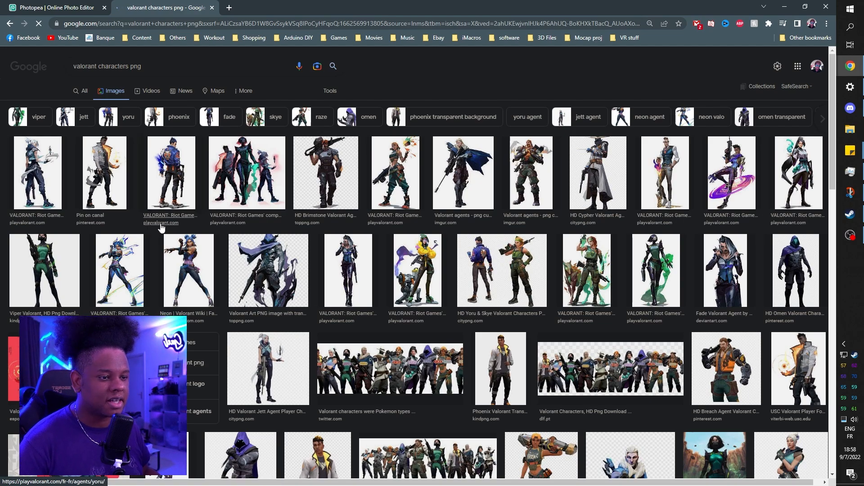
pyautogui.click(104, 173)
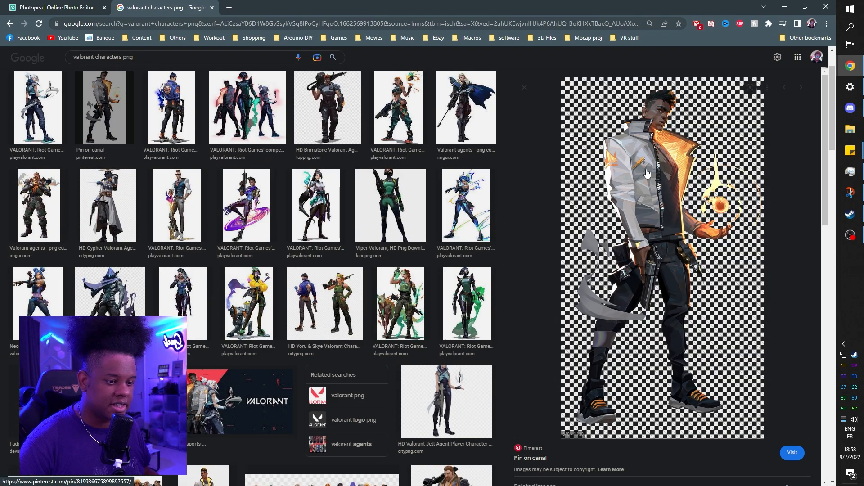
pyautogui.rightClick(665, 157)
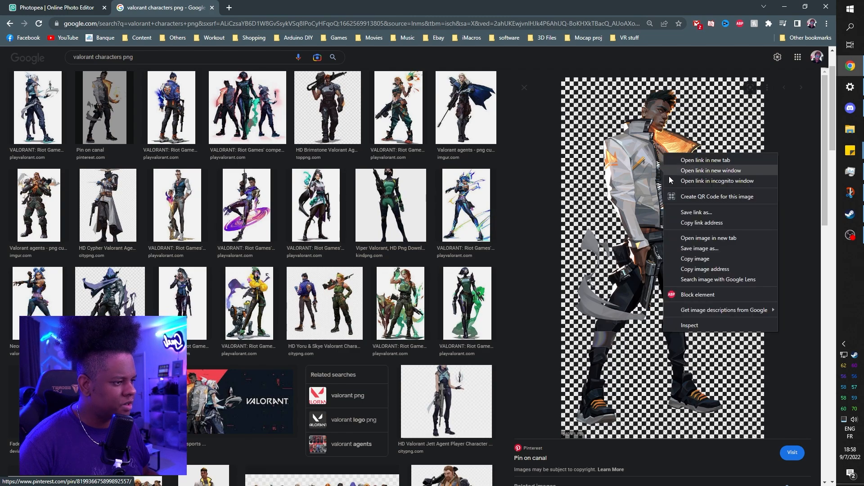
pyautogui.click(689, 261)
pyautogui.click(88, 8)
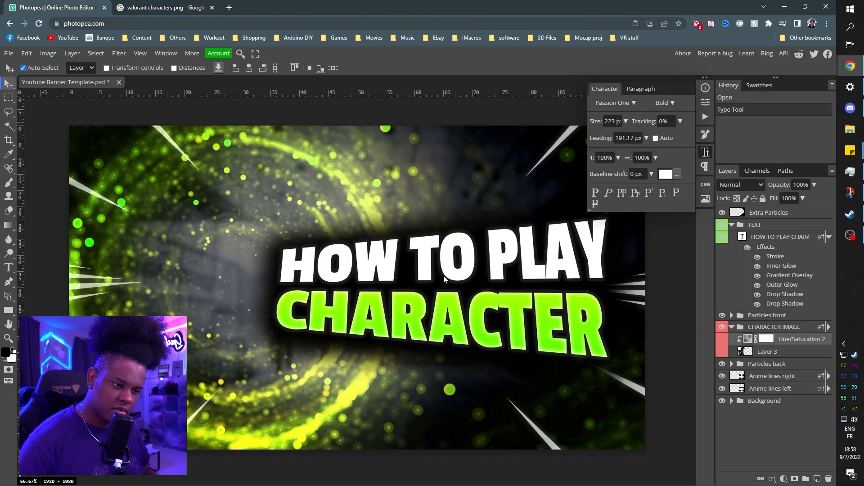
pyautogui.hotkey('ctrl', 'v')
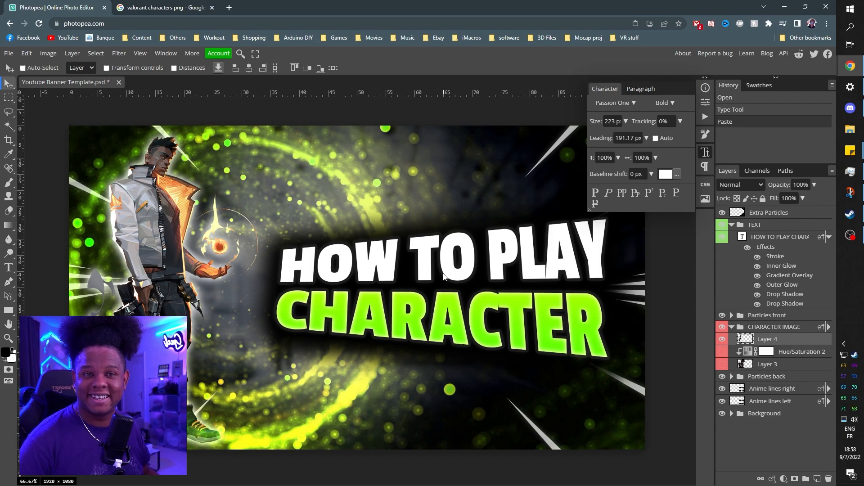
# Step: Scale the pasted character proportionally to about 222% and move it so the head and torso sit beside the title text
pyautogui.press('ctrl')
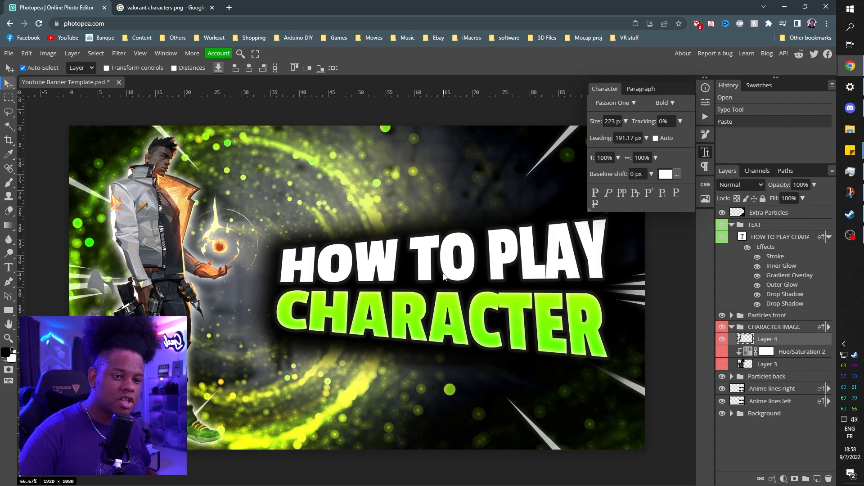
pyautogui.hotkey('ctrl', 't')
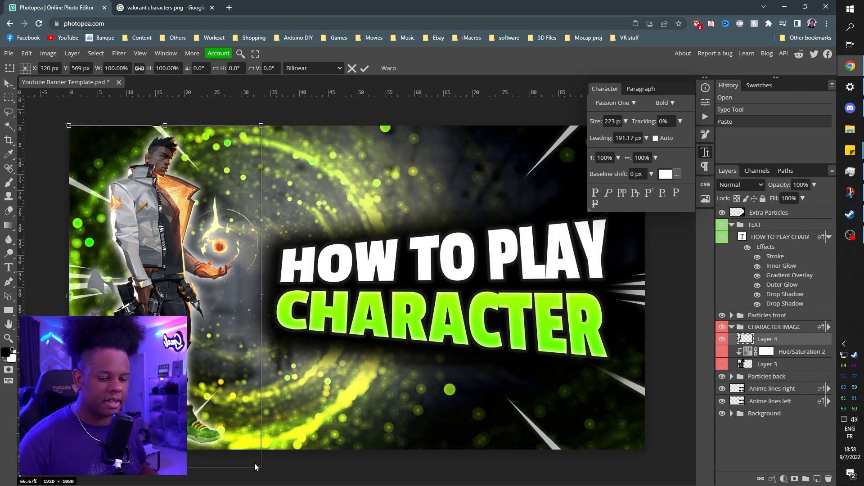
pyautogui.moveTo(260, 466); pyautogui.dragTo(490, 477)
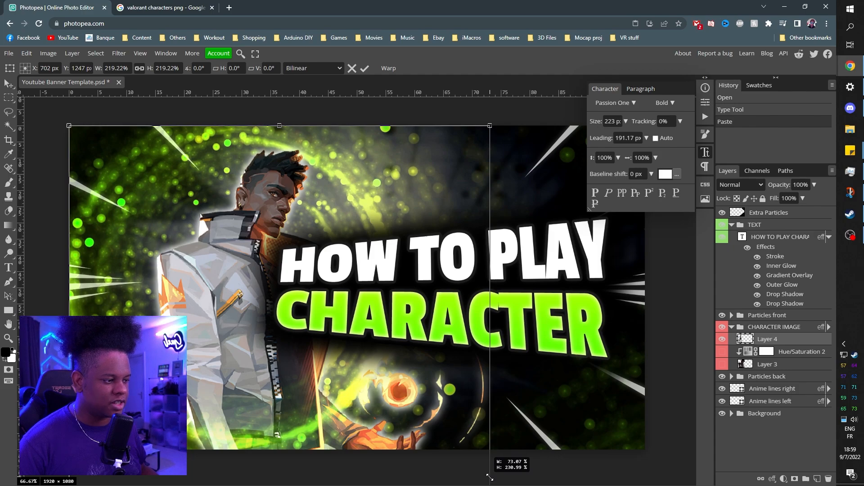
pyautogui.moveTo(494, 476); pyautogui.dragTo(499, 478)
pyautogui.moveTo(277, 374); pyautogui.dragTo(249, 357)
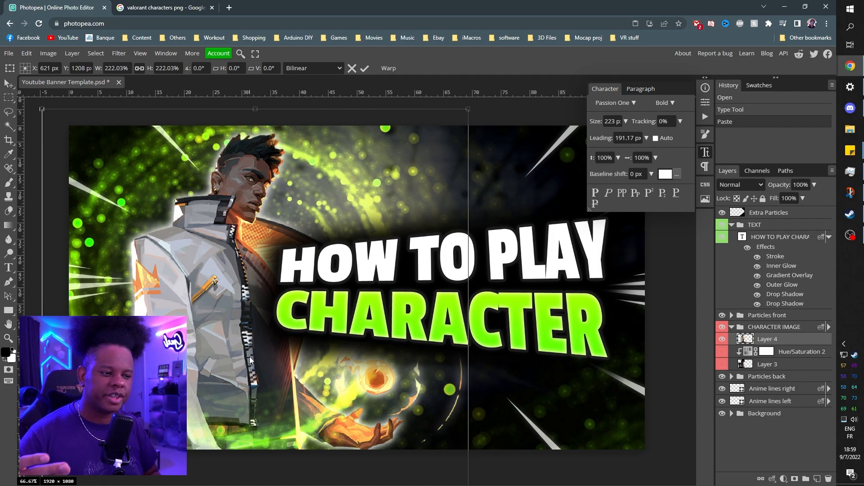
pyautogui.press('Return')
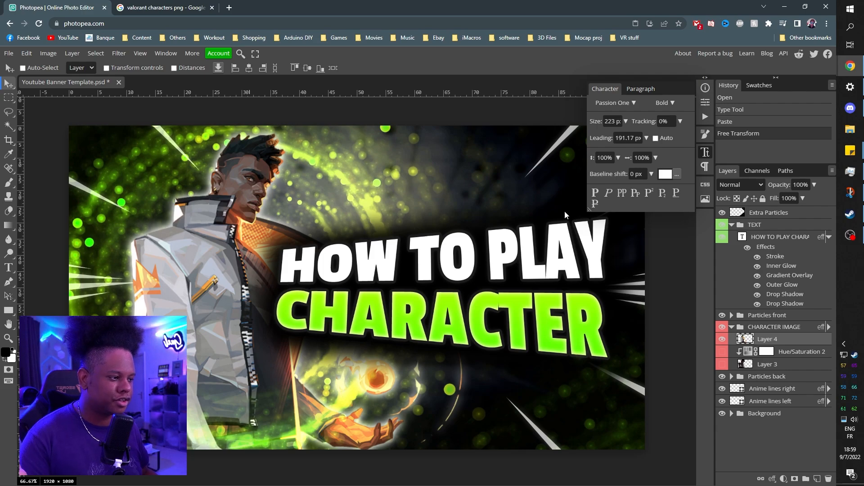
# Step: Recolour the "CHARACTER" line of the title text orange, commit the text edit and collapse the Character settings
pyautogui.doubleClick(741, 237)
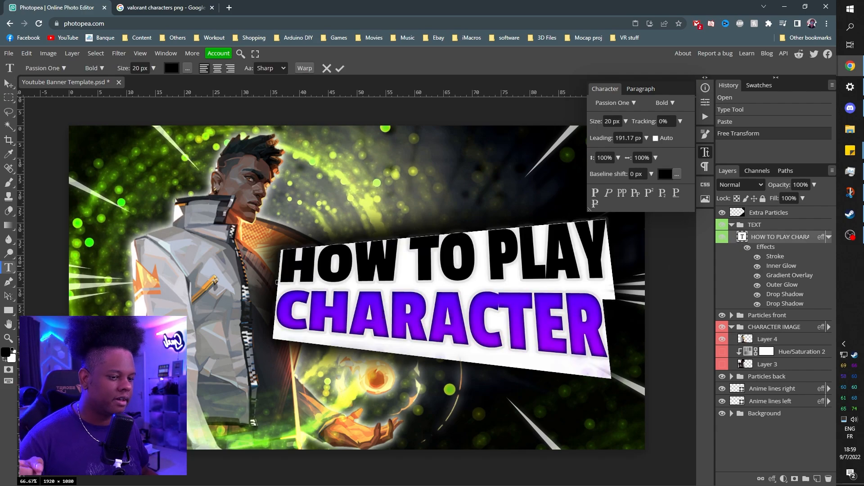
pyautogui.moveTo(286, 304); pyautogui.dragTo(603, 333)
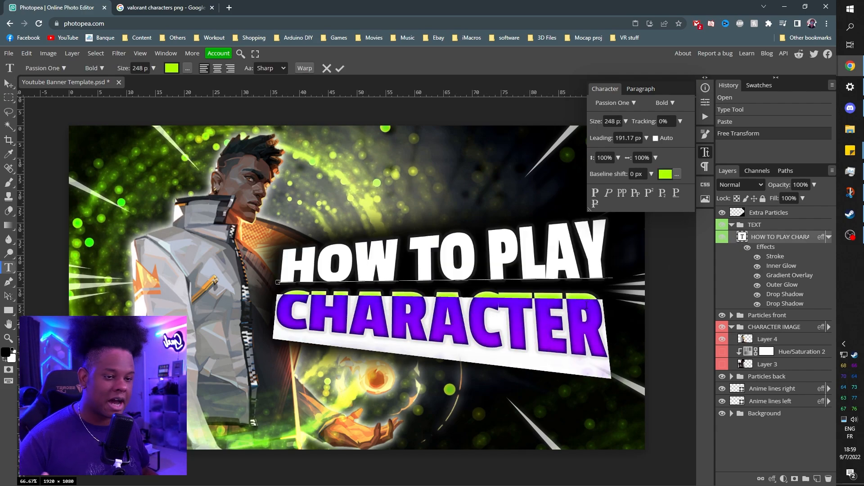
pyautogui.click(148, 3)
pyautogui.scroll(-1, 653, 225)
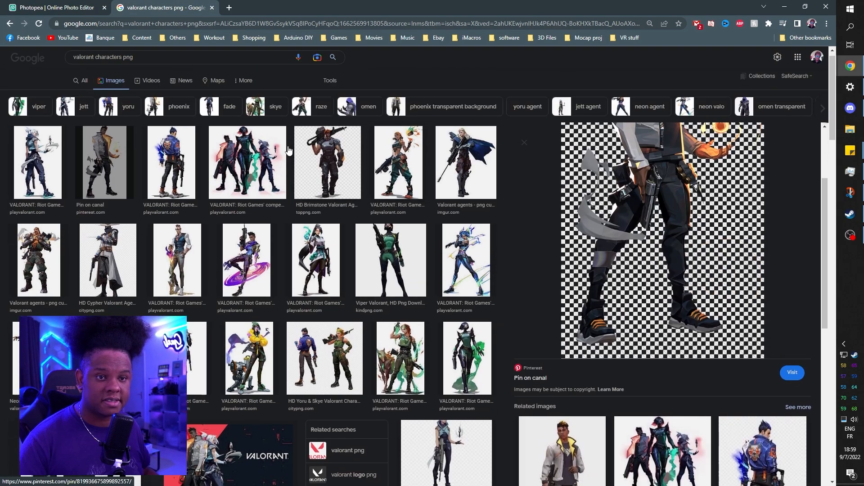
pyautogui.click(58, 7)
pyautogui.click(665, 174)
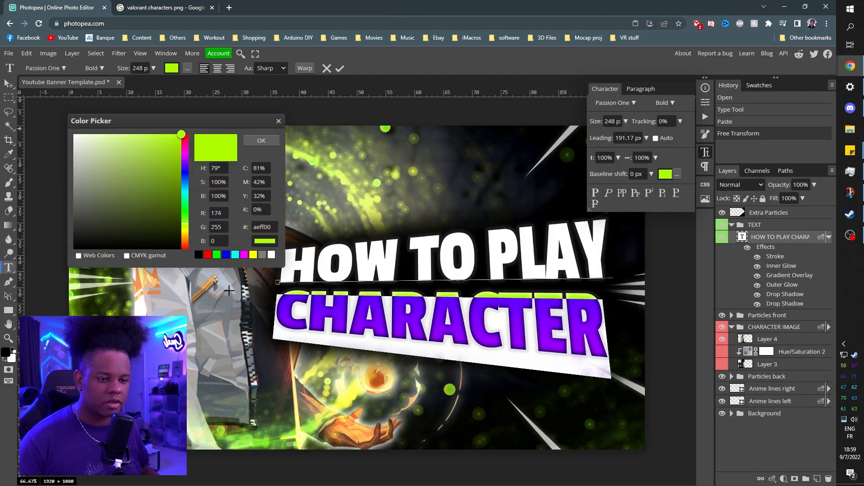
pyautogui.click(185, 241)
pyautogui.click(142, 147)
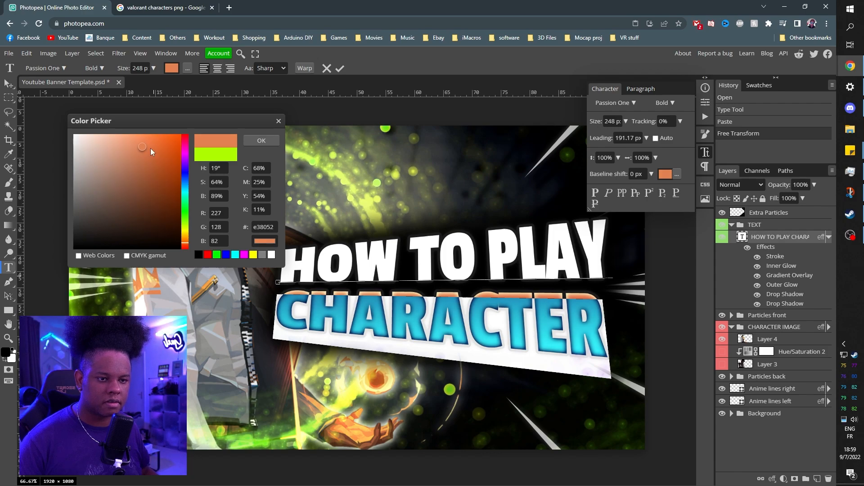
pyautogui.moveTo(159, 137); pyautogui.dragTo(173, 134)
pyautogui.click(261, 141)
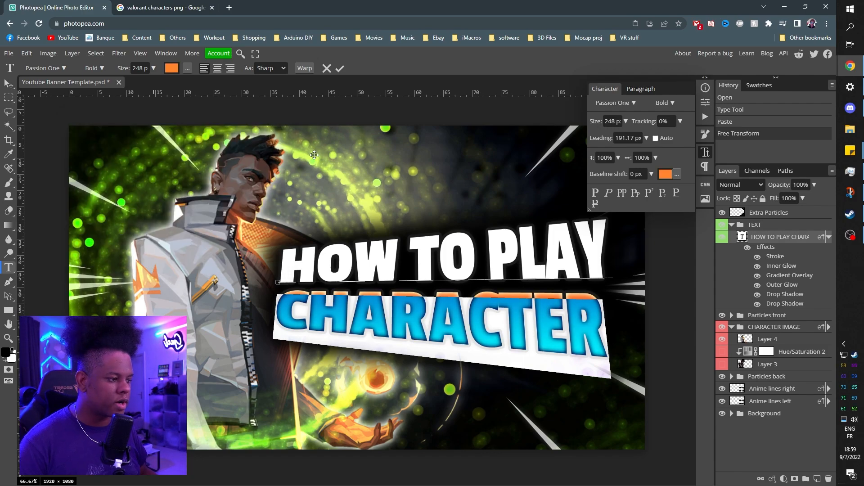
pyautogui.click(761, 238)
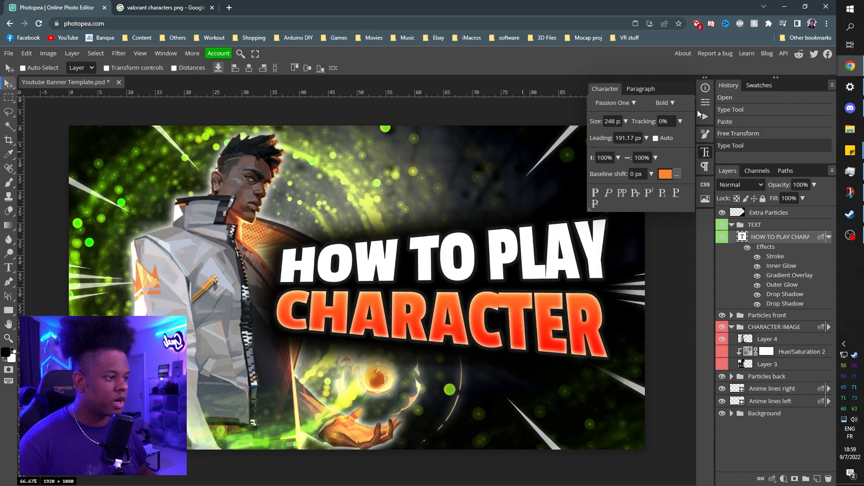
pyautogui.click(706, 156)
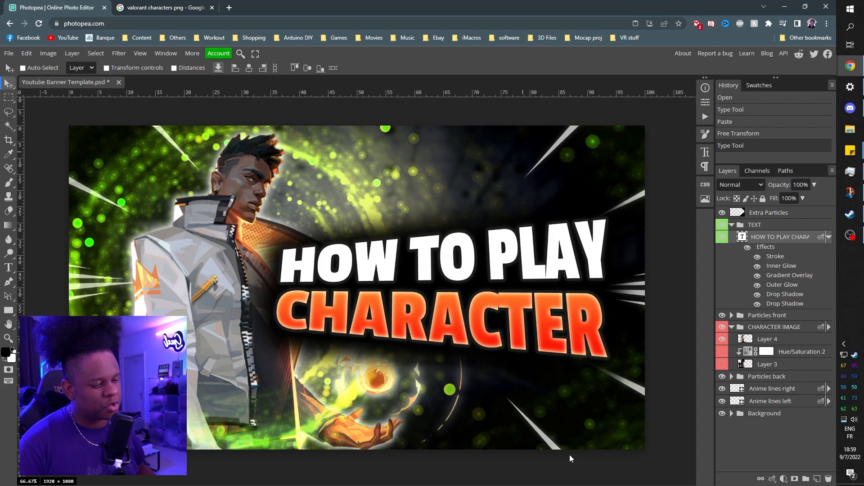
# Step: Shift the hue of the Extra Particles layer from green to orange with Hue/Saturation
pyautogui.click(760, 213)
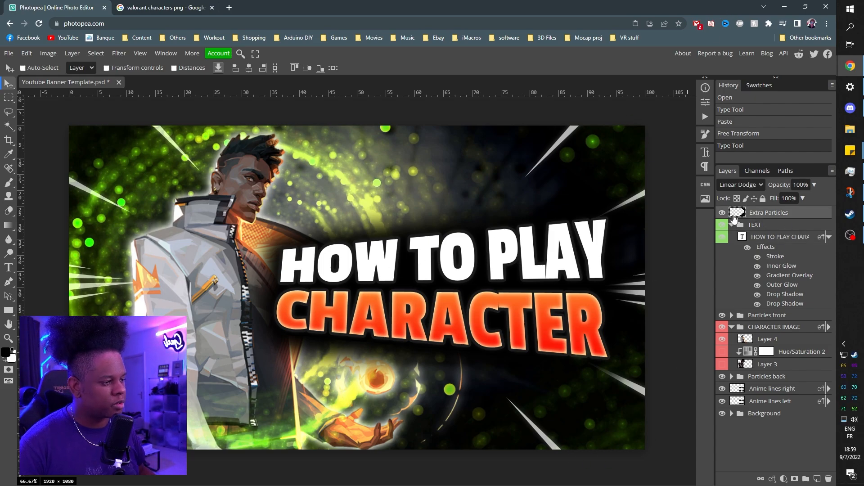
pyautogui.click(723, 214)
pyautogui.click(723, 213)
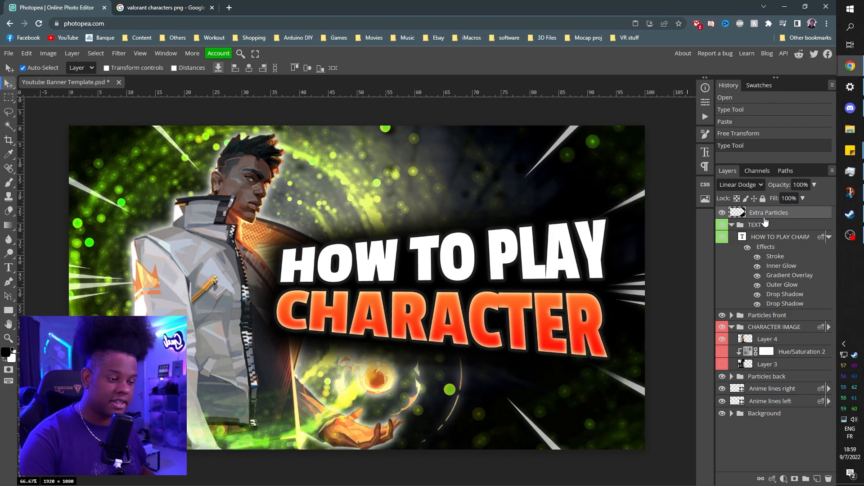
pyautogui.hotkey('ctrl', 'u')
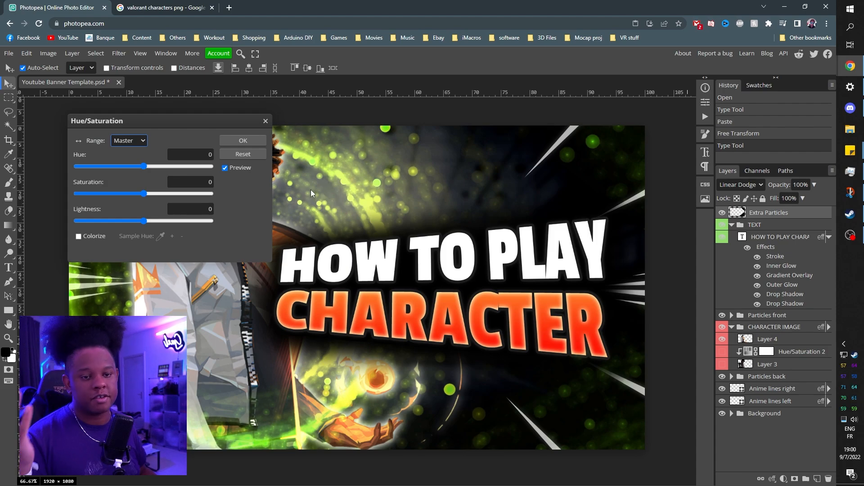
pyautogui.moveTo(142, 167); pyautogui.dragTo(121, 166)
pyautogui.click(242, 141)
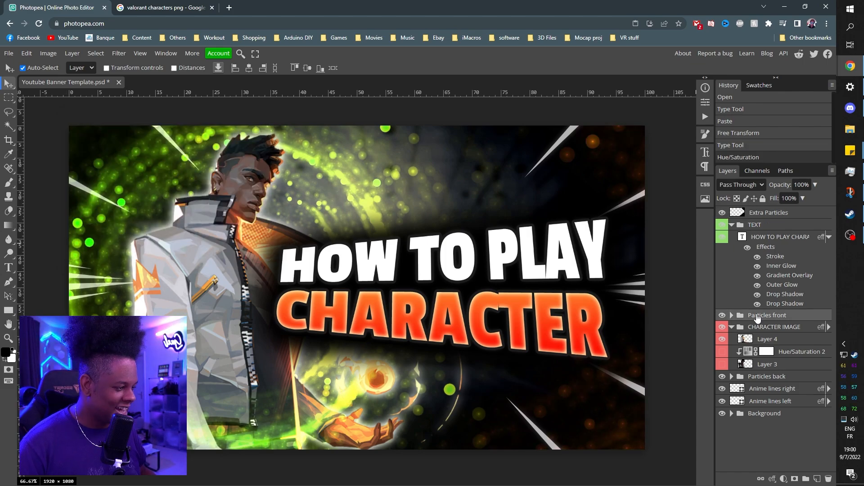
# Step: Apply Hue/Saturation with a hue of -72 to the Layer 1 copy image in the Particles front group
pyautogui.click(732, 327)
pyautogui.click(732, 315)
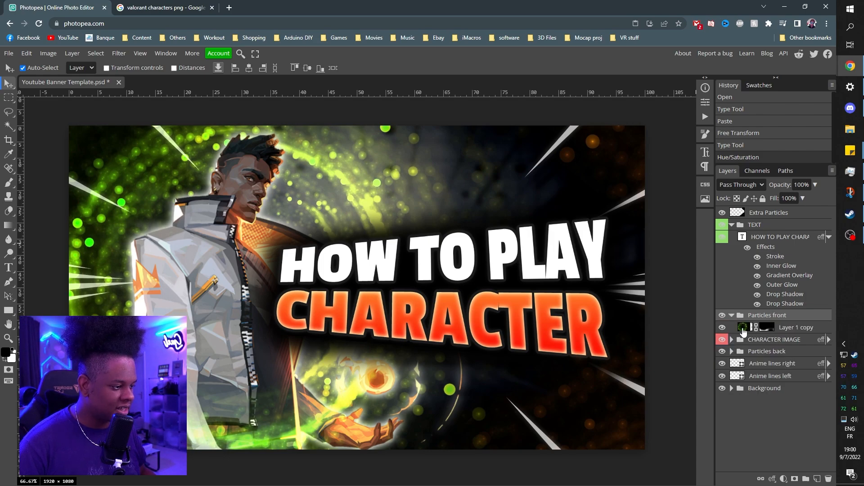
pyautogui.click(743, 330)
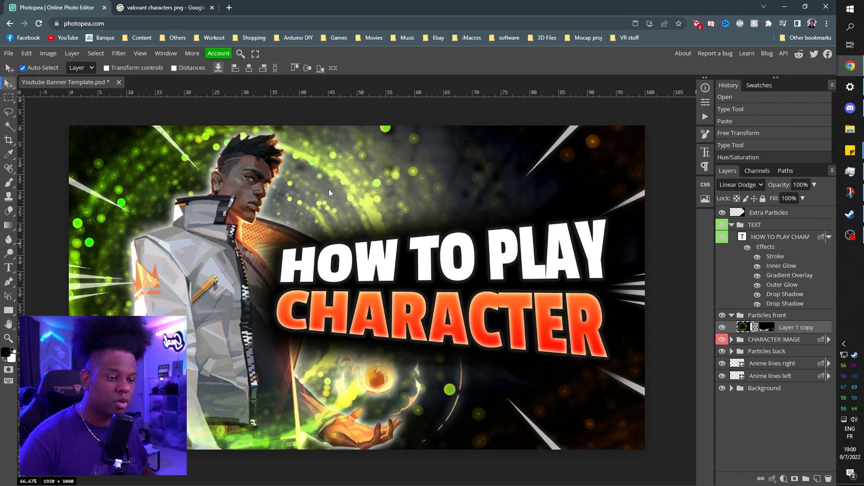
pyautogui.hotkey('ctrl', 'u')
pyautogui.moveTo(117, 175); pyautogui.dragTo(117, 174)
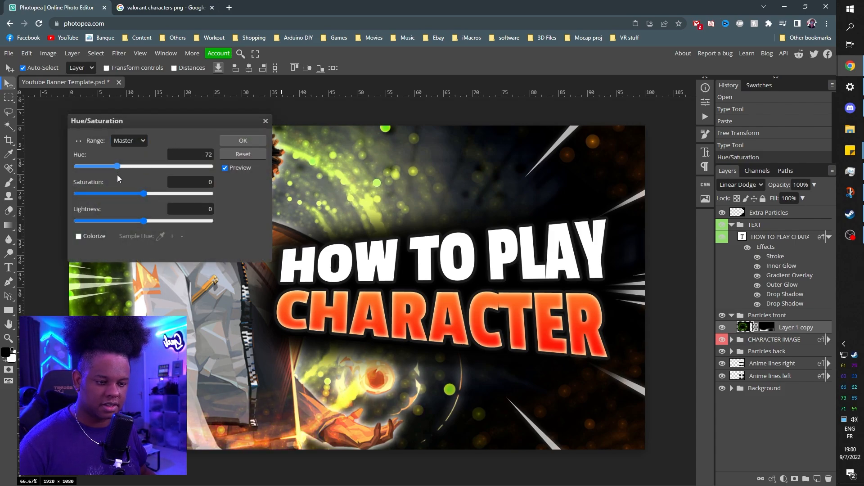
pyautogui.click(246, 140)
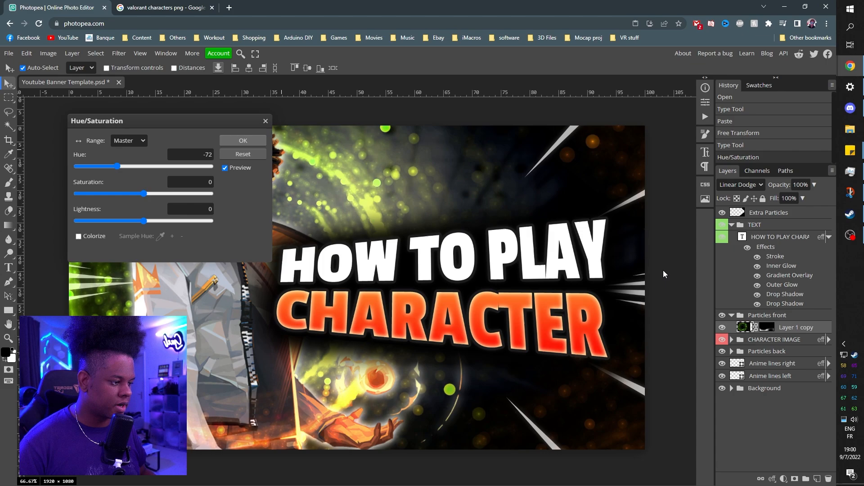
# Step: Apply Hue/Saturation with a hue of -62 to Layer 1 in the Particles back group
pyautogui.click(731, 352)
pyautogui.click(742, 377)
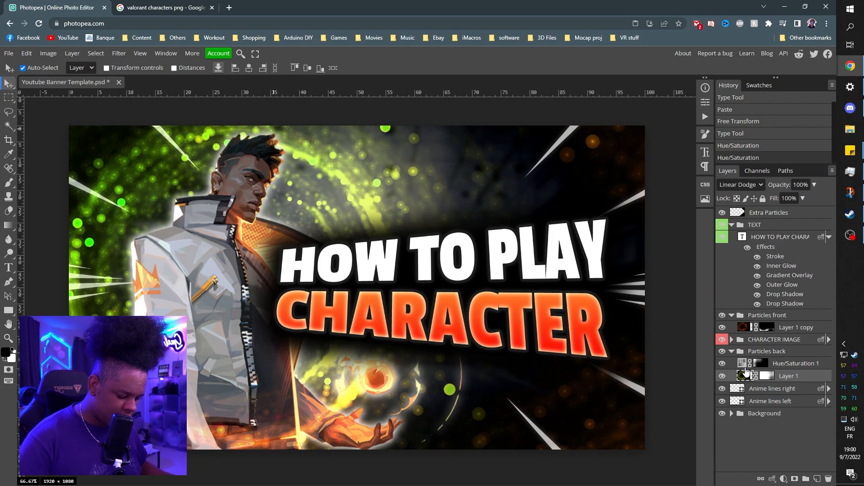
pyautogui.hotkey('ctrl', 'u')
pyautogui.moveTo(144, 166); pyautogui.dragTo(120, 169)
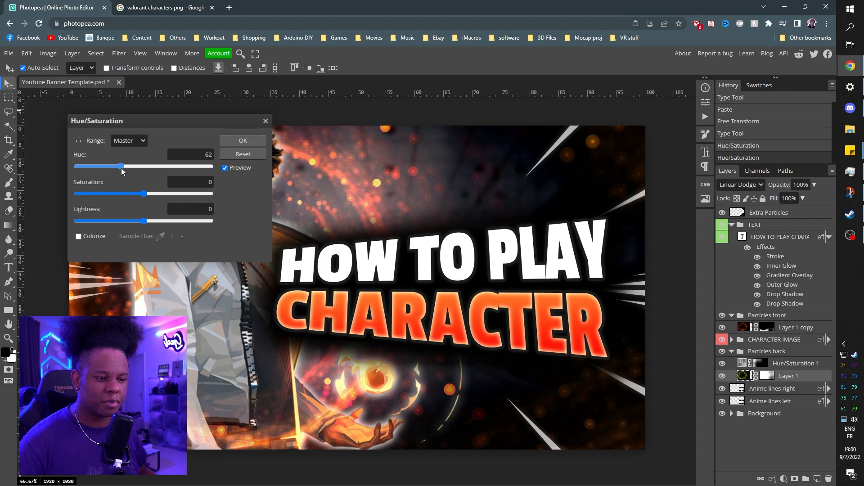
pyautogui.click(244, 142)
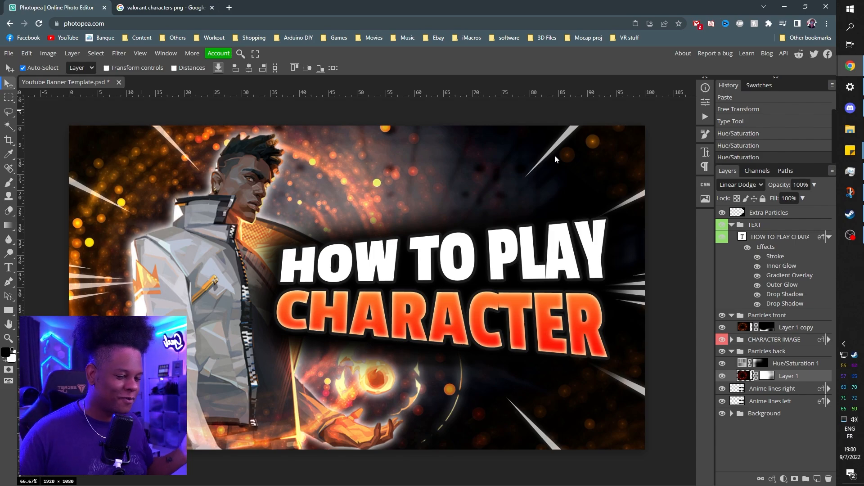
# Step: Set up a PNG export of the thumbnail with the quality at 83%
pyautogui.click(9, 53)
pyautogui.moveTo(27, 193)
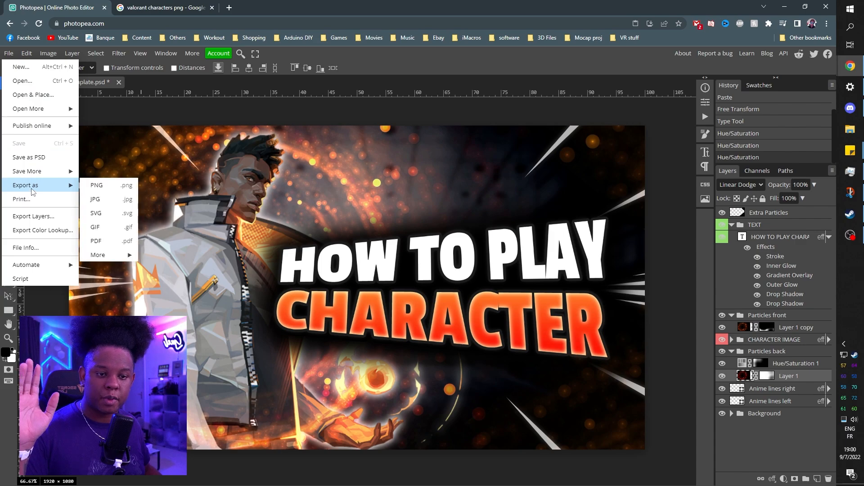
pyautogui.click(107, 189)
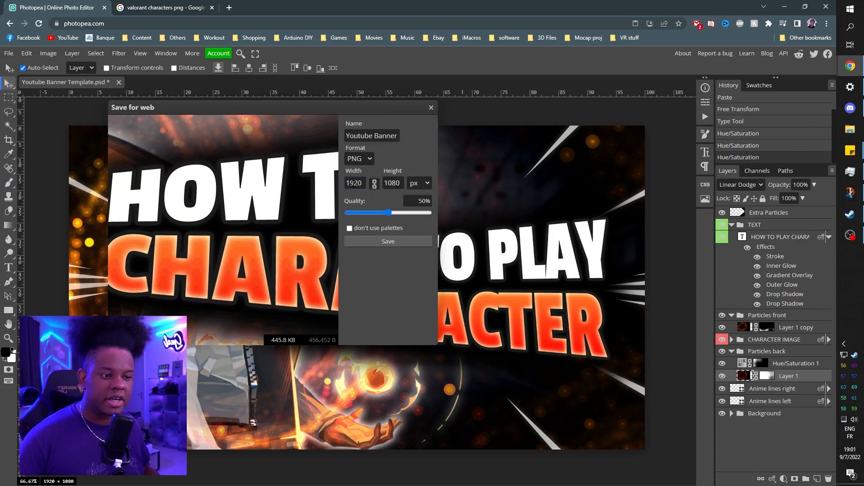
pyautogui.click(390, 212)
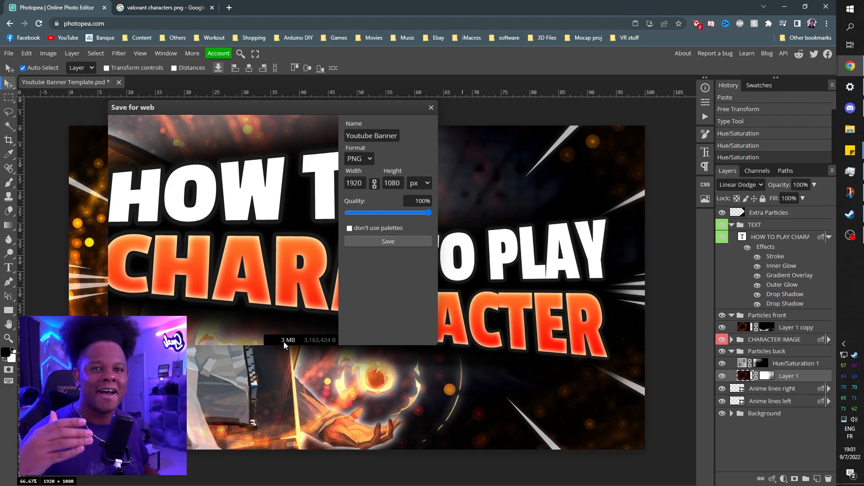
pyautogui.click(424, 213)
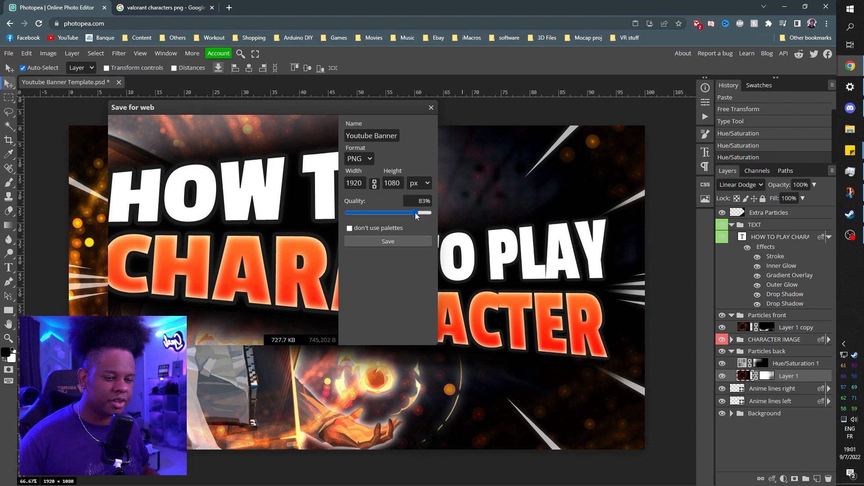
# Step: Save the exported image as test.png under the Streaming folder, view the file in the image viewer and close it
pyautogui.click(386, 241)
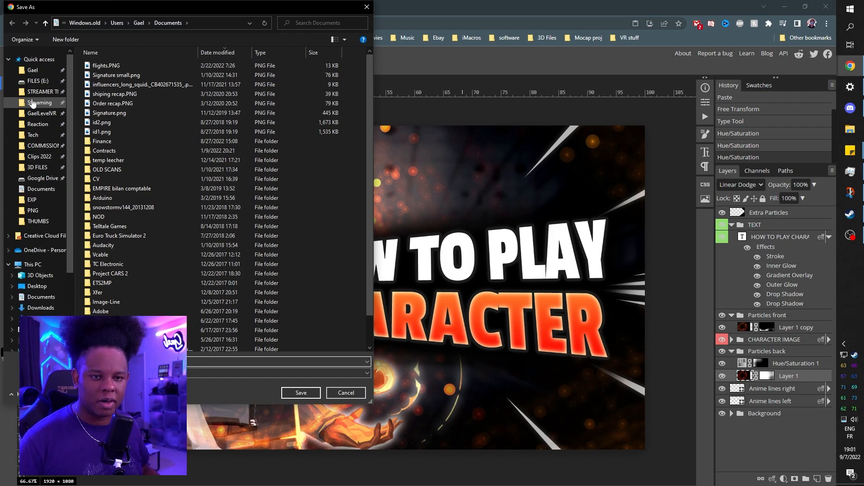
pyautogui.click(32, 102)
pyautogui.click(128, 69)
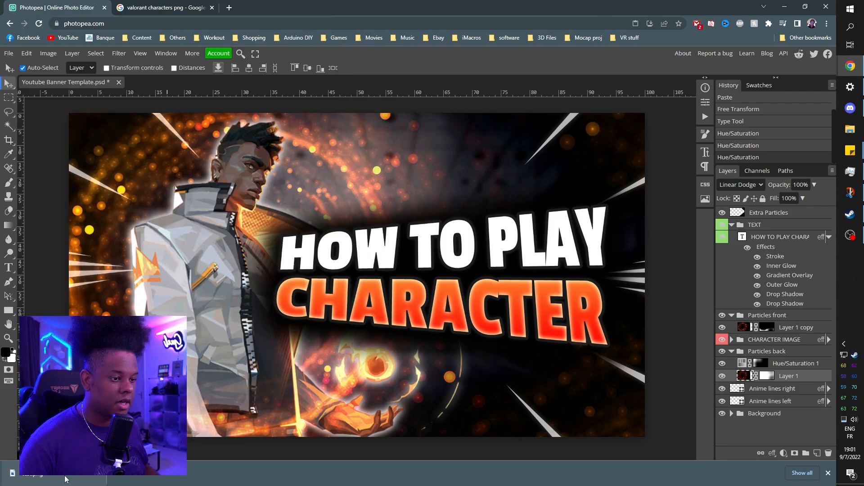
pyautogui.click(64, 478)
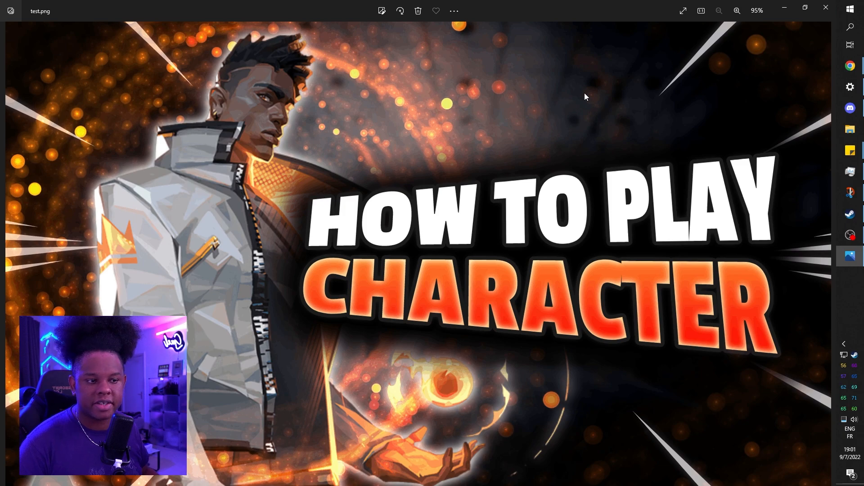
pyautogui.hotkey('alt', 'F4')
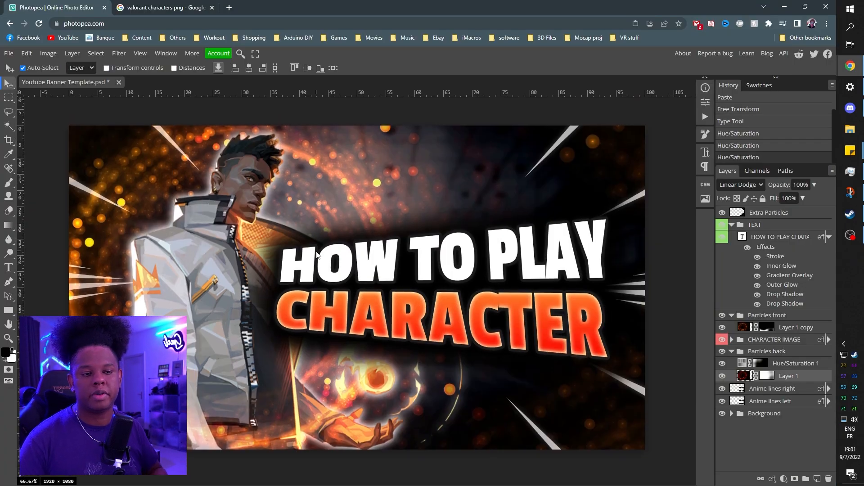